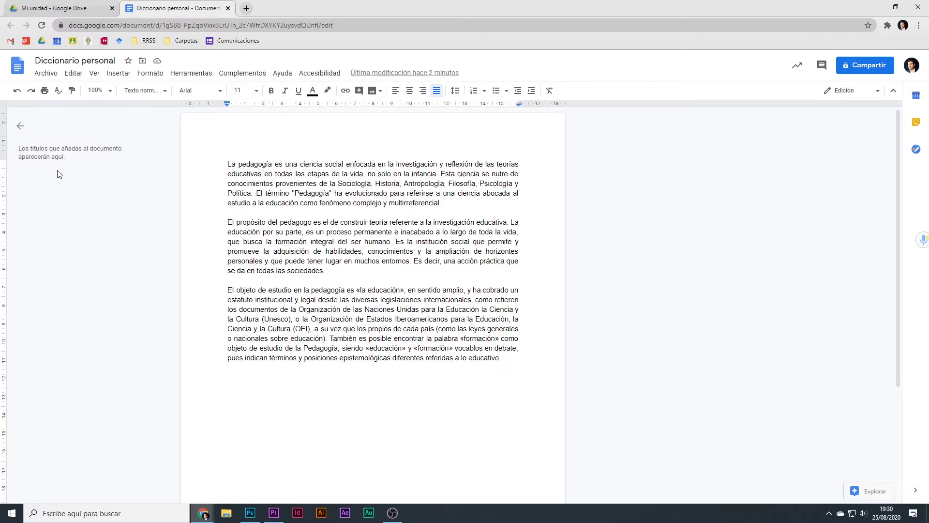
Hide and reshow the document outline, and add the line "Introducción" above the first paragraph
{"action": "left_click", "coordinate": [21, 126]}
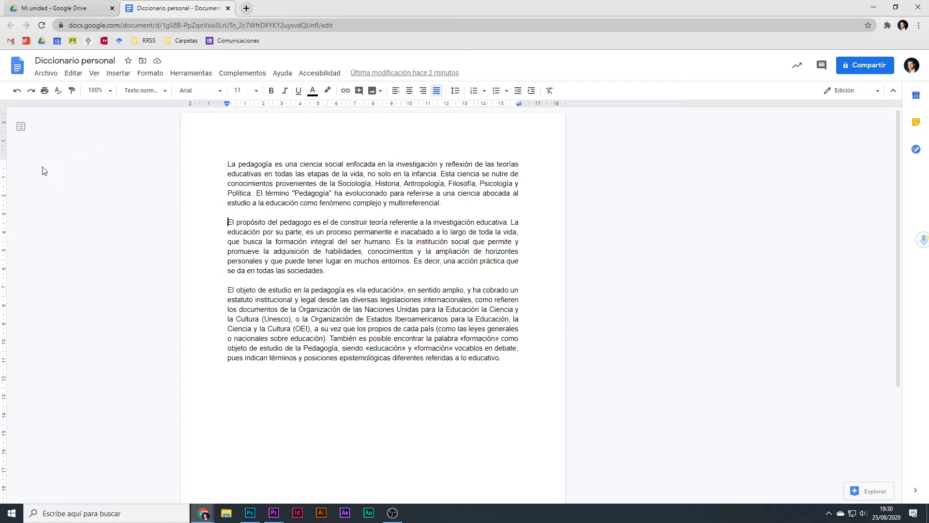
{"action": "left_click", "coordinate": [20, 128]}
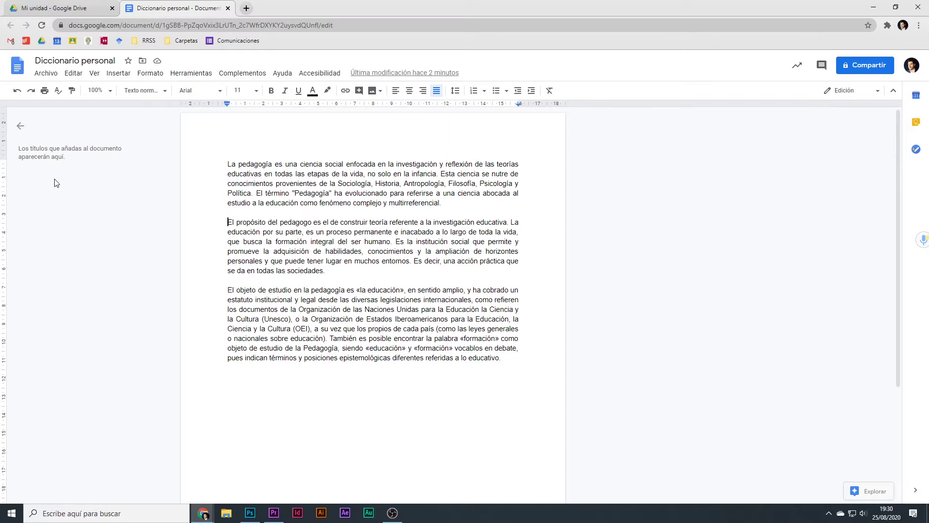
{"action": "left_click", "coordinate": [226, 164]}
{"action": "key", "text": "Return"}
{"action": "key", "text": "Up"}
{"action": "type", "text": "Introducción"}
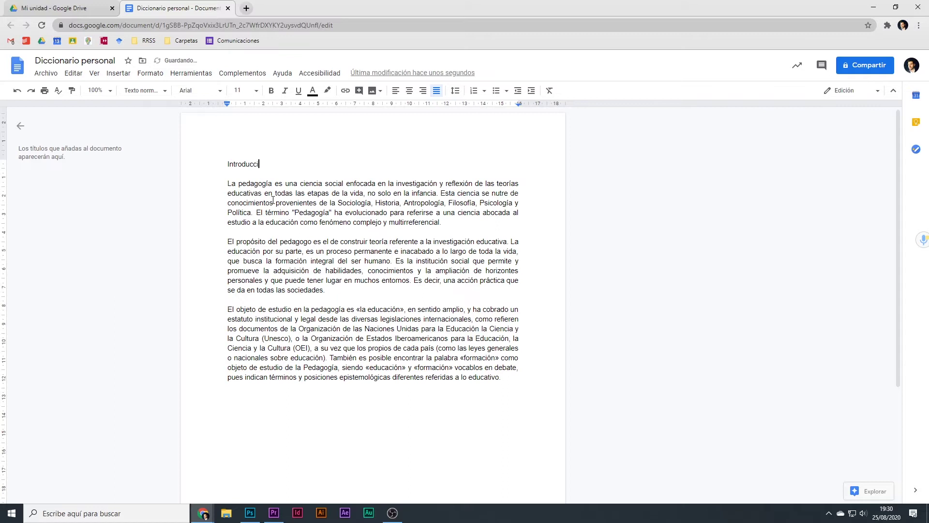
Add the line "Párrafo 2" above the second paragraph, separated from the text around it by blank lines
{"action": "left_click", "coordinate": [240, 231]}
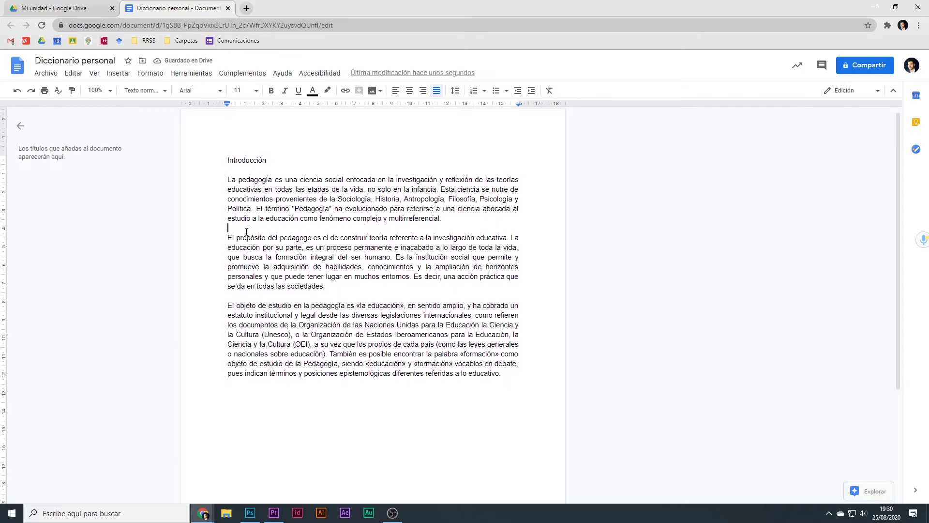
{"action": "key", "text": "Return"}
{"action": "key", "text": "Return"}
{"action": "key", "text": "Up"}
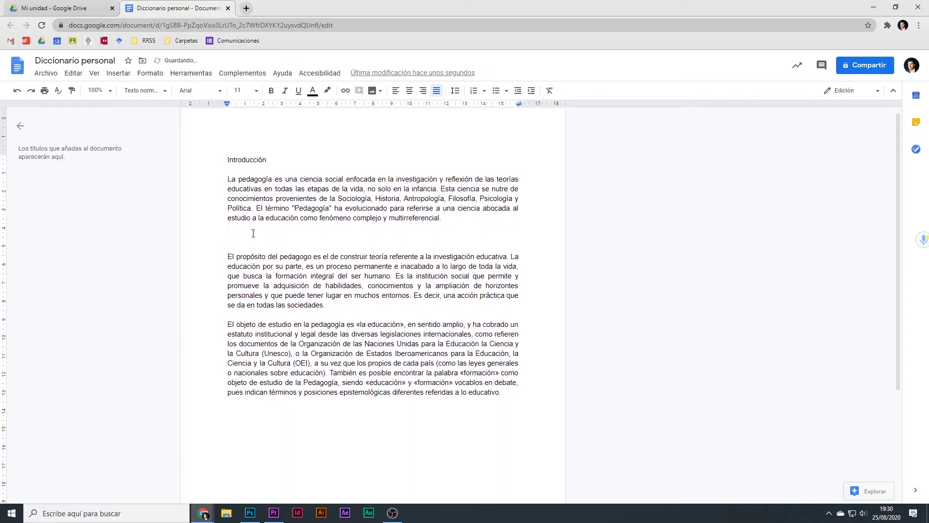
{"action": "type", "text": "Párrafo 2"}
Add the line "Conclusión" above the third paragraph, separated from the text around it by blank lines
{"action": "left_click", "coordinate": [244, 313]}
{"action": "key", "text": "Return"}
{"action": "key", "text": "Return"}
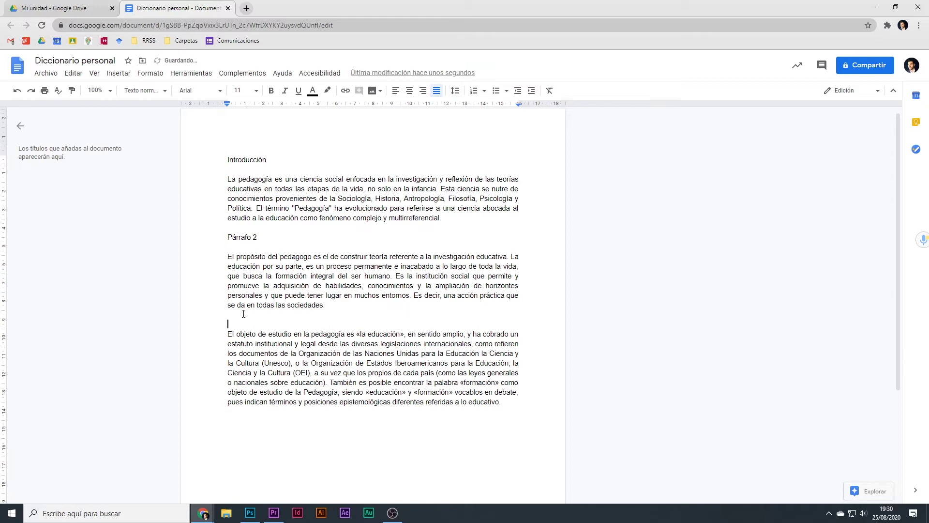
{"action": "key", "text": "Up"}
{"action": "type", "text": "Conclusión"}
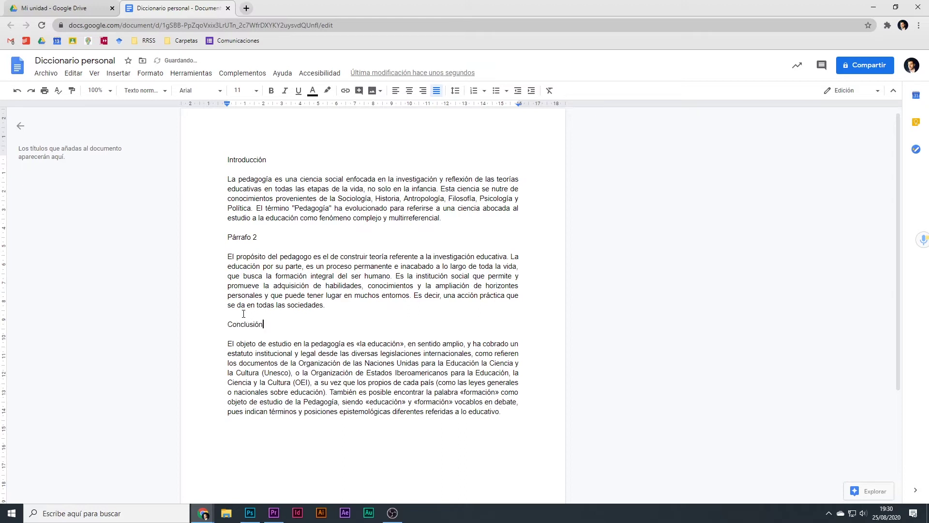
Apply the Título 3 style to the "Introducción" line
{"action": "scroll", "coordinate": [292, 203], "scroll_direction": "down", "scroll_amount": 1}
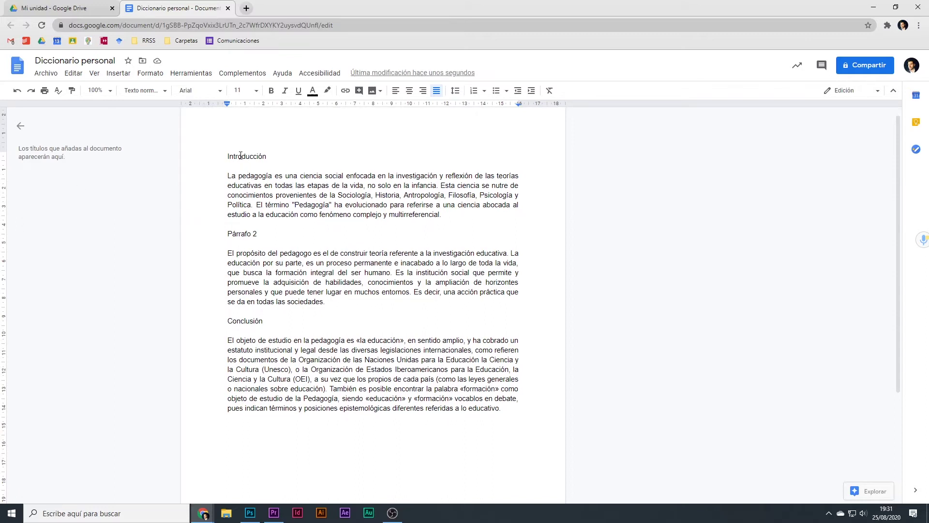
{"action": "left_click_drag", "start_coordinate": [228, 156], "coordinate": [267, 157]}
{"action": "left_click", "coordinate": [322, 214]}
{"action": "double_click", "coordinate": [244, 156]}
{"action": "left_click", "coordinate": [155, 90]}
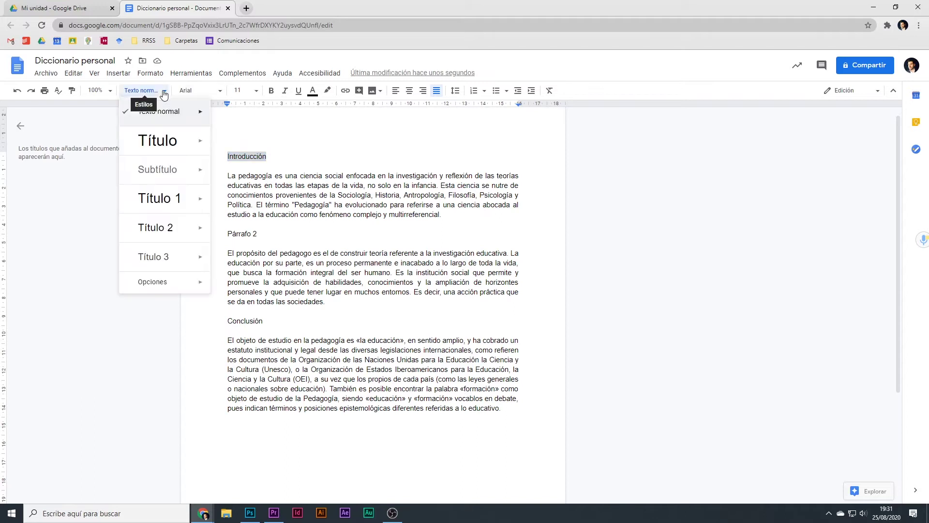
{"action": "left_click", "coordinate": [165, 255]}
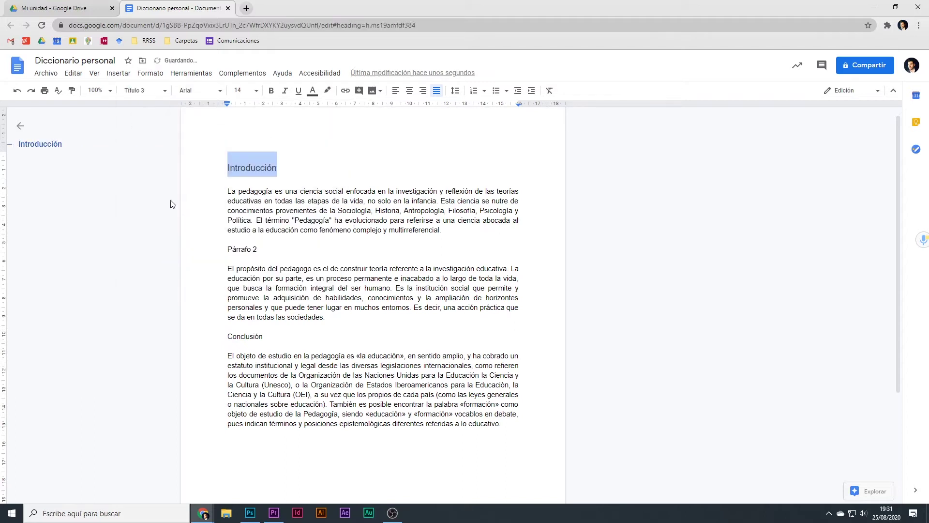
{"action": "left_click", "coordinate": [202, 176]}
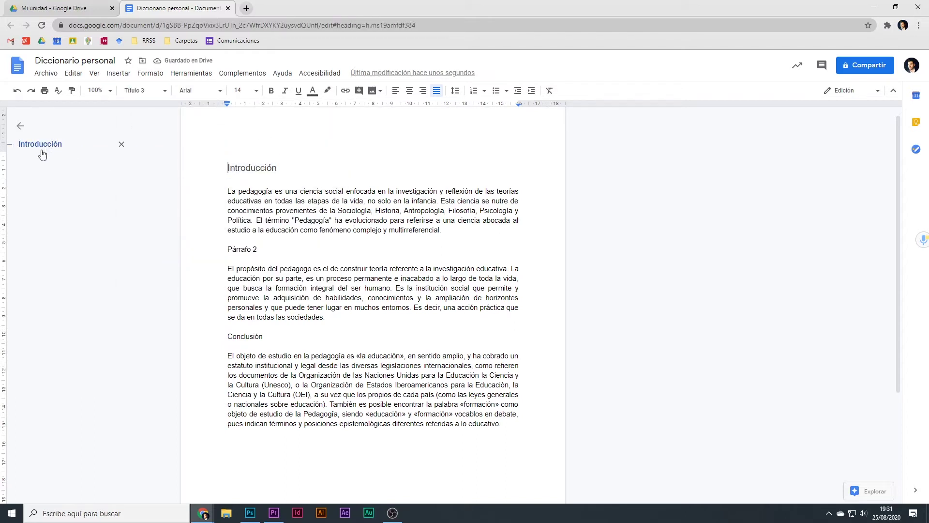
Apply the Título 3 style to the "Párrafo 2" line
{"action": "triple_click", "coordinate": [235, 249]}
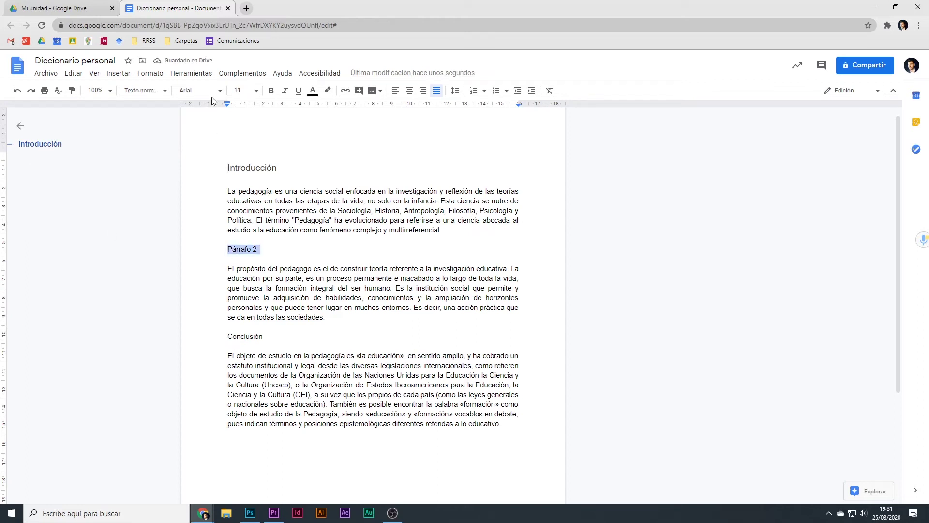
{"action": "left_click", "coordinate": [165, 91]}
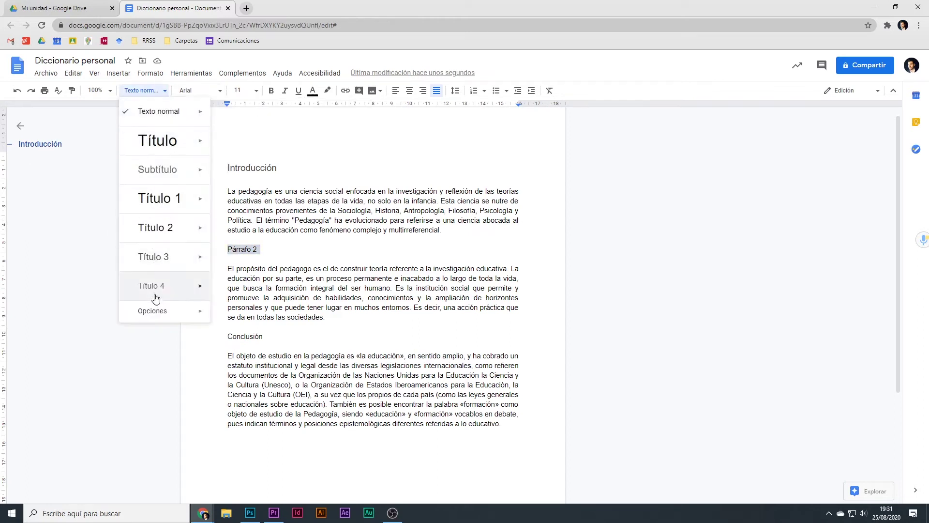
{"action": "left_click", "coordinate": [160, 264]}
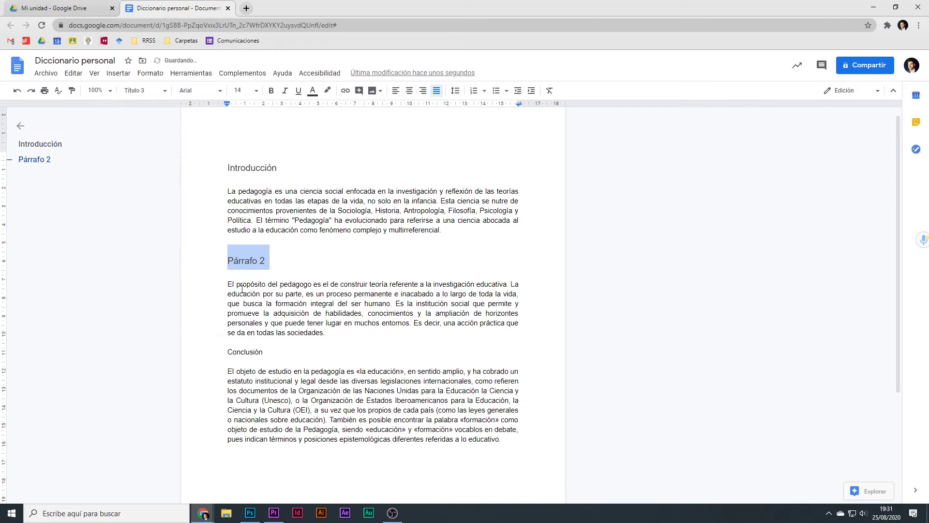
Apply the Título 3 style to the "Conclusión" line
{"action": "double_click", "coordinate": [245, 351]}
{"action": "left_click", "coordinate": [162, 91]}
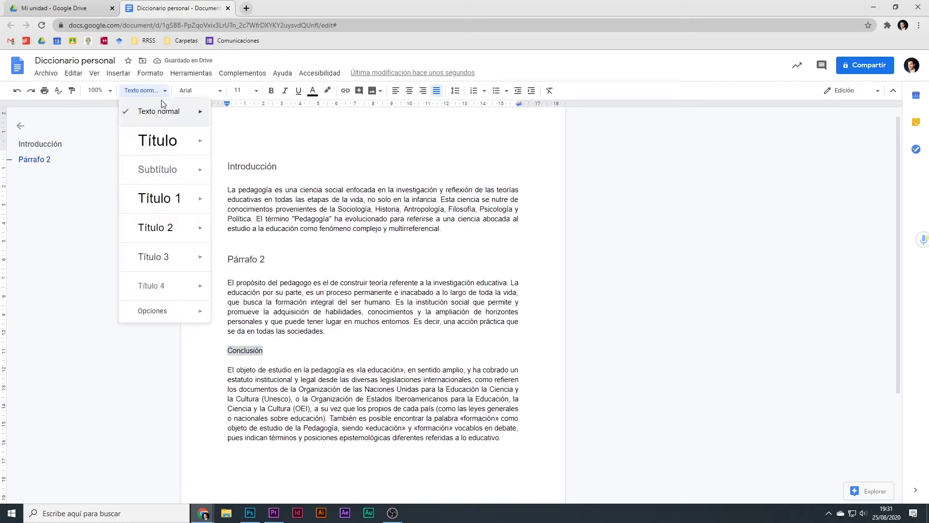
{"action": "left_click", "coordinate": [147, 256]}
{"action": "left_click", "coordinate": [145, 274]}
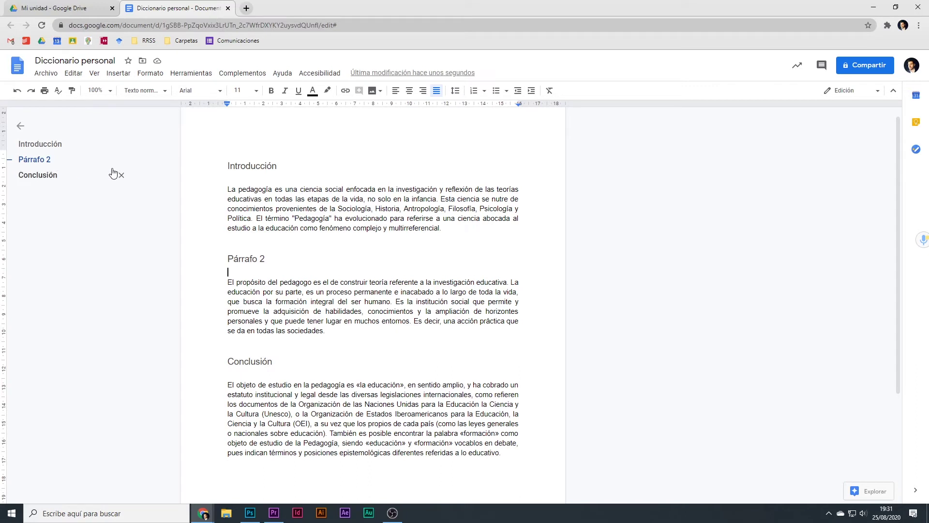
Insert a page break before the "Párrafo 2" heading so that it starts on a new page
{"action": "left_click", "coordinate": [228, 260]}
{"action": "key", "text": "ctrl+Return"}
{"action": "scroll", "coordinate": [228, 259], "scroll_direction": "down", "scroll_amount": 5}
{"action": "scroll", "coordinate": [252, 300], "scroll_direction": "up", "scroll_amount": 8}
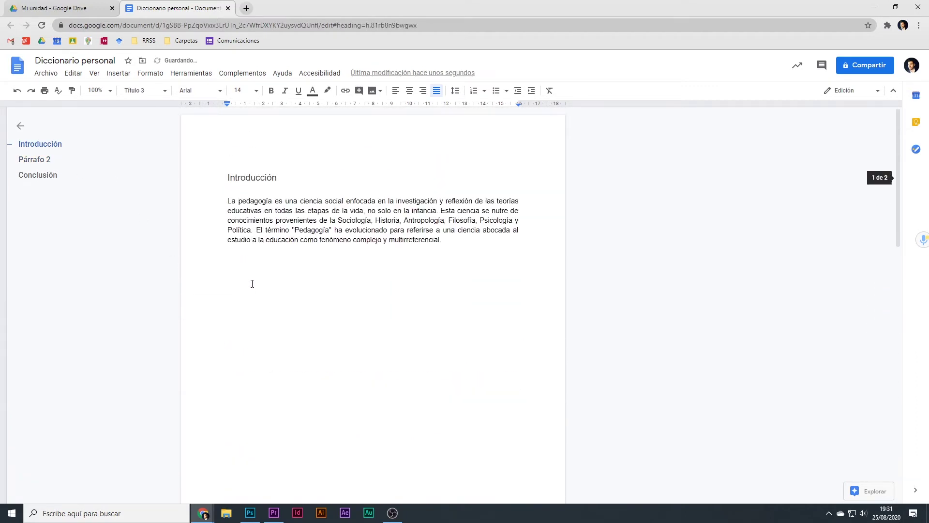
Jump between the Introducción, Párrafo 2 and Conclusión sections through the document outline, ending at Introducción
{"action": "left_click", "coordinate": [34, 159]}
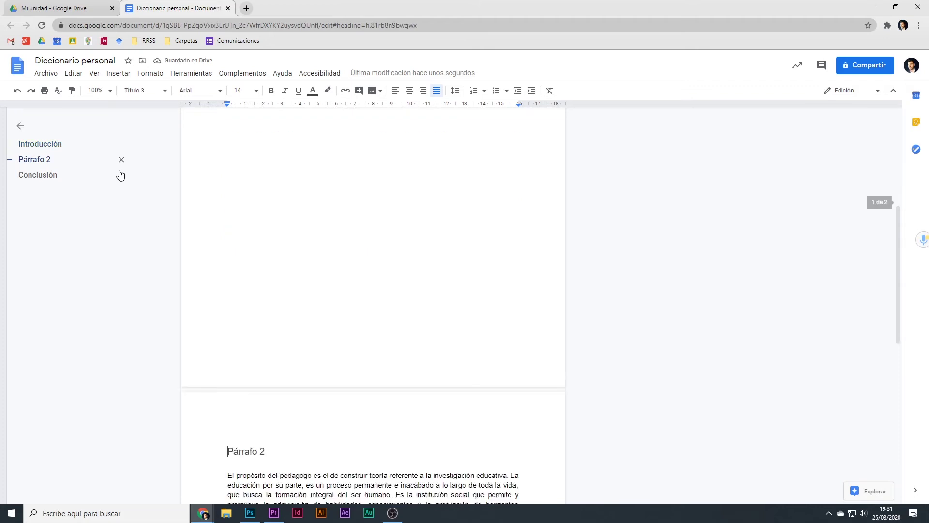
{"action": "left_click", "coordinate": [32, 176]}
{"action": "left_click", "coordinate": [35, 145]}
{"action": "left_click", "coordinate": [36, 160]}
{"action": "left_click", "coordinate": [44, 175]}
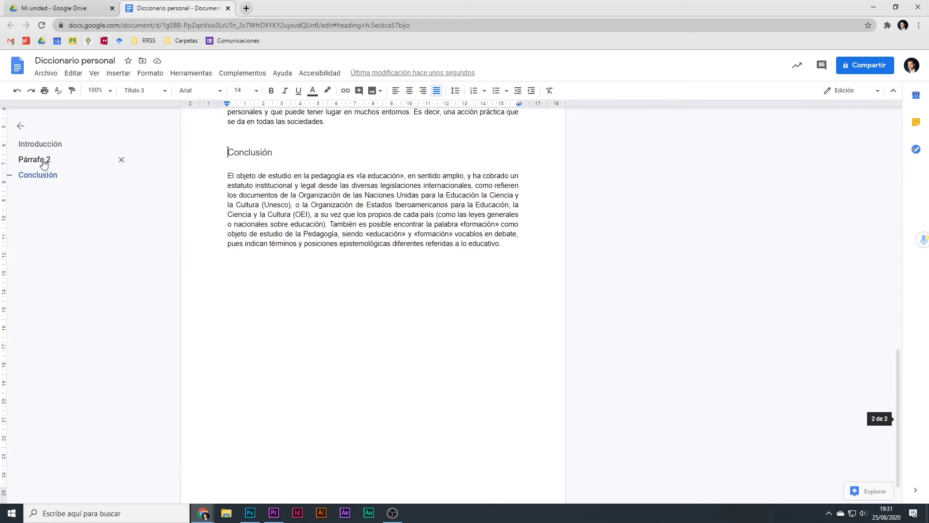
{"action": "left_click", "coordinate": [41, 159]}
{"action": "left_click", "coordinate": [41, 144]}
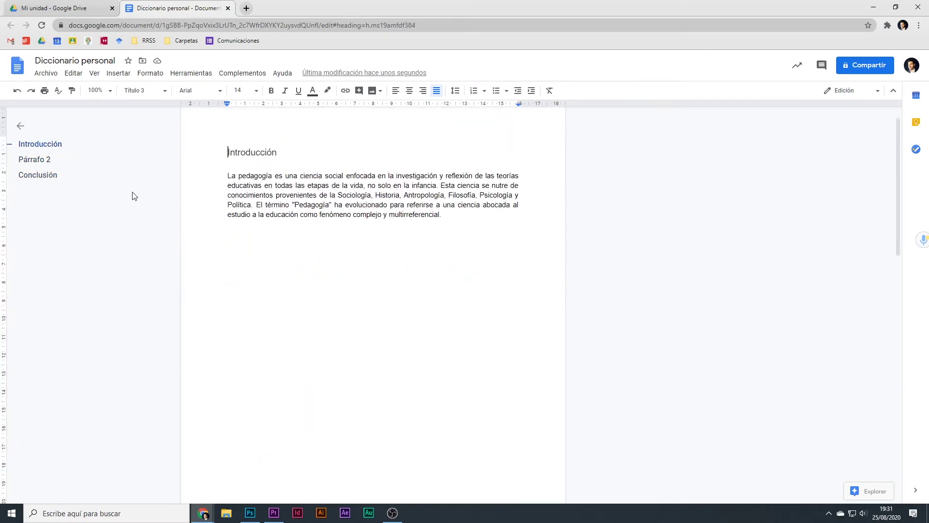
Undo the page break and the Título 3 styling of the three section titles
{"action": "key", "text": "ctrl+z"}
{"action": "key", "text": "ctrl+z"}
{"action": "key", "text": "ctrl+z"}
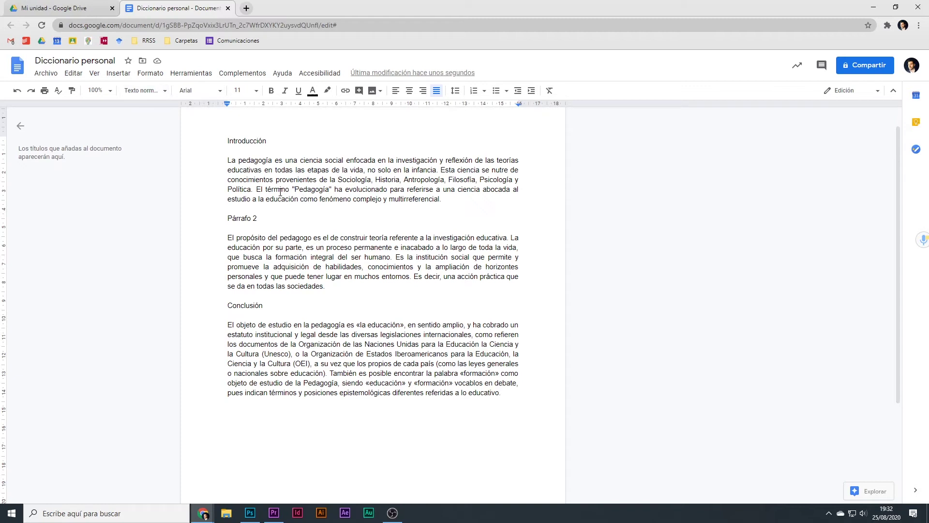
Make the "Introducción" line bold
{"action": "double_click", "coordinate": [244, 141]}
{"action": "left_click", "coordinate": [270, 95]}
{"action": "left_click", "coordinate": [240, 159]}
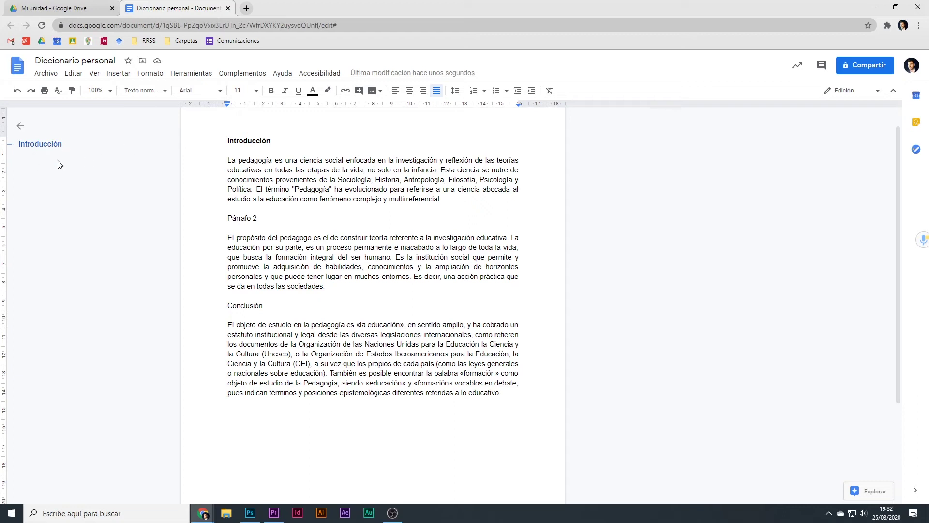
Underline the whole "Párrafo 2" line
{"action": "double_click", "coordinate": [242, 217]}
{"action": "triple_click", "coordinate": [242, 218]}
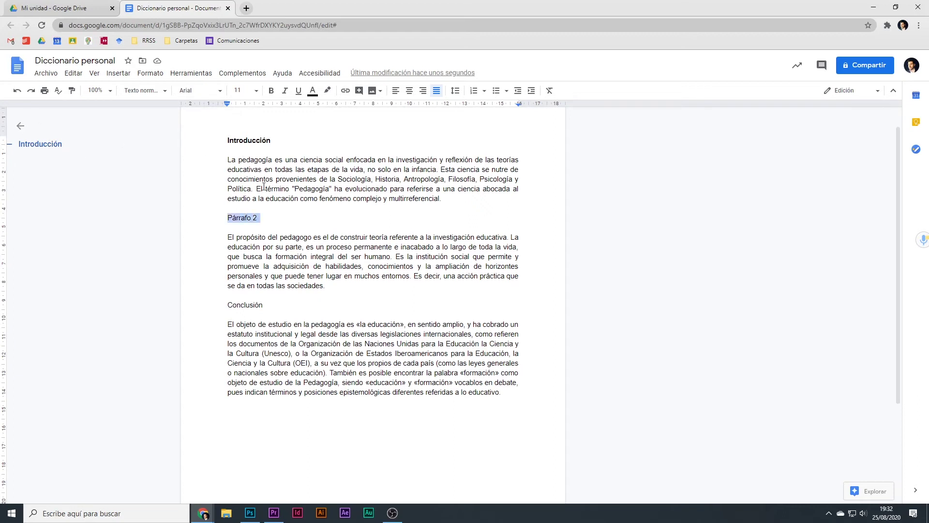
{"action": "left_click", "coordinate": [299, 91]}
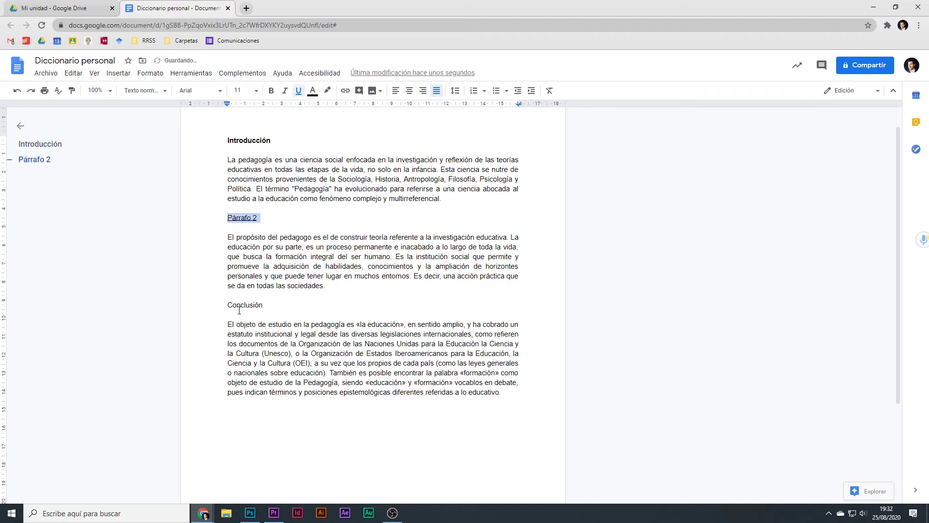
Try italic formatting on the "Conclusión" line and undo it
{"action": "double_click", "coordinate": [239, 307]}
{"action": "left_click", "coordinate": [287, 94]}
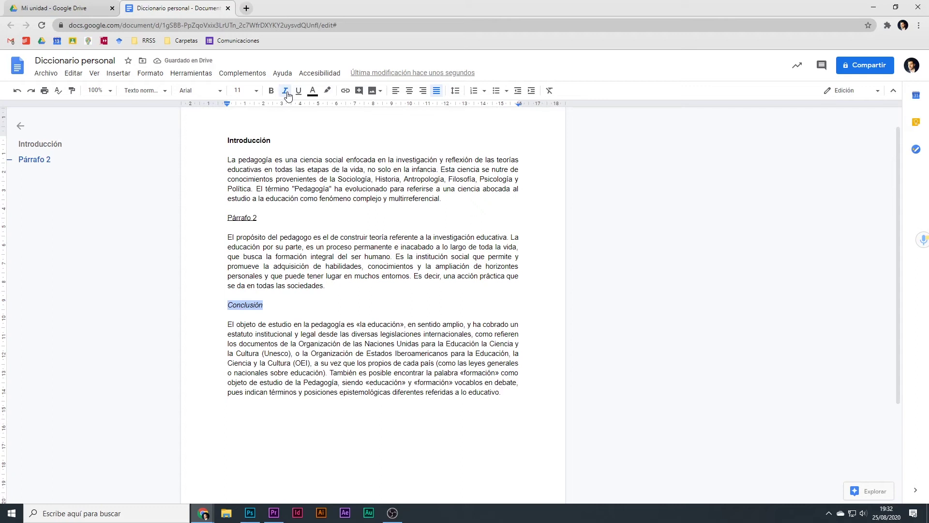
{"action": "key", "text": "ctrl+z"}
{"action": "left_click", "coordinate": [247, 236]}
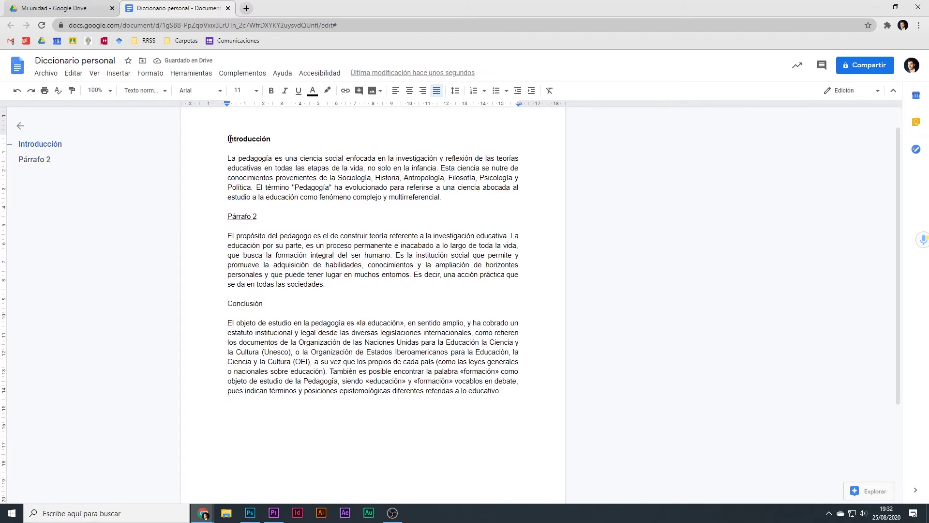
Make the word "Sociología" bold in the paragraph under "Introducción"
{"action": "double_click", "coordinate": [275, 138]}
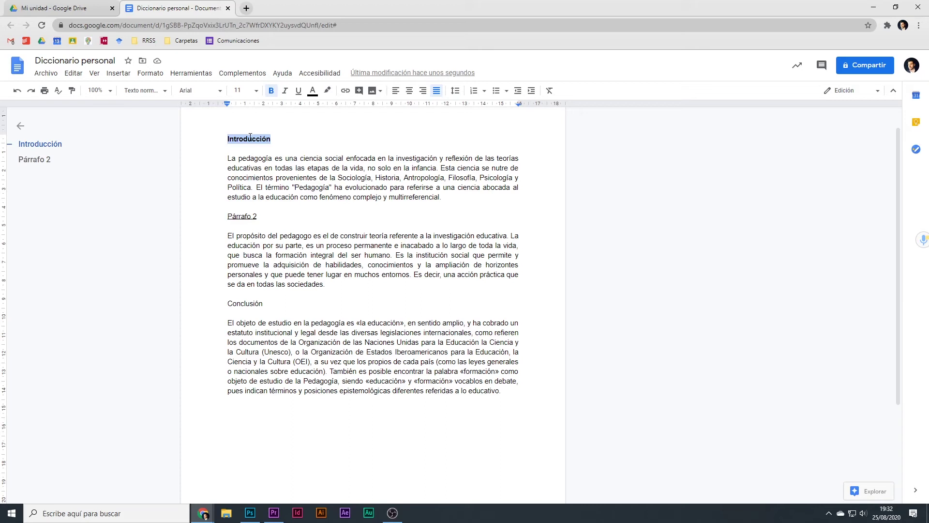
{"action": "double_click", "coordinate": [353, 178]}
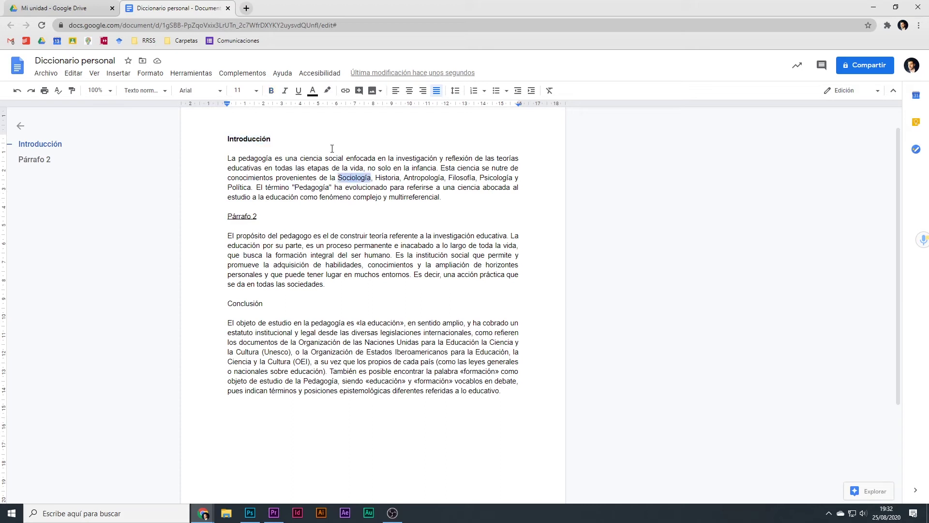
{"action": "left_click", "coordinate": [272, 91]}
{"action": "left_click", "coordinate": [369, 179]}
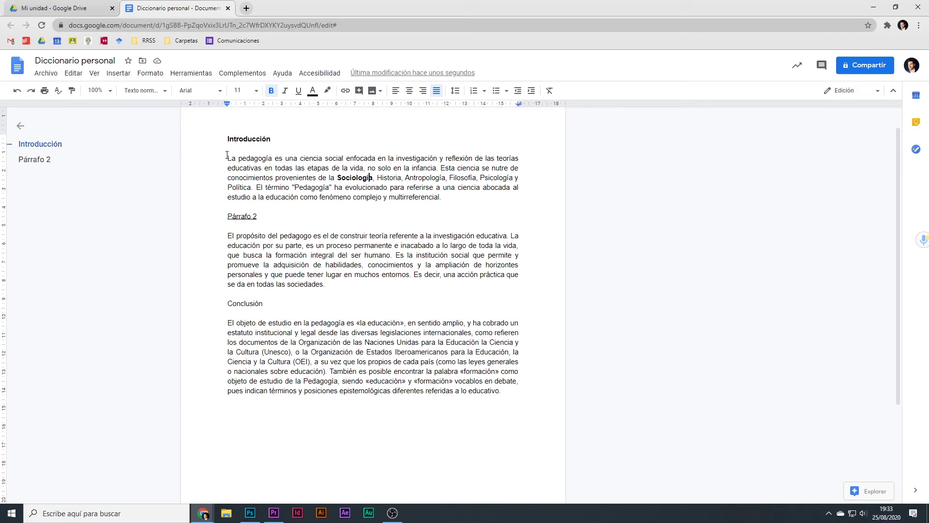
Make the entire paragraph under "Introducción" bold
{"action": "left_click_drag", "start_coordinate": [226, 159], "coordinate": [442, 197]}
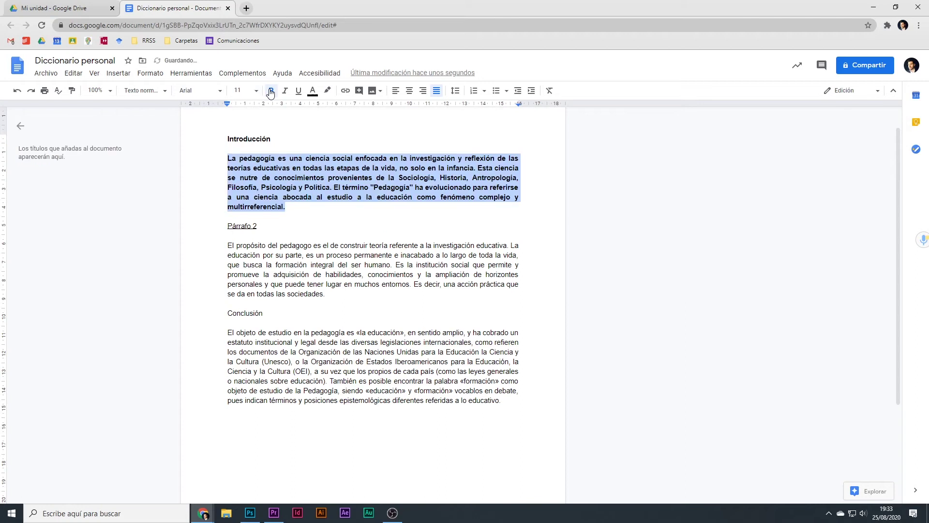
{"action": "left_click", "coordinate": [261, 168]}
{"action": "scroll", "coordinate": [294, 193], "scroll_direction": "down", "scroll_amount": 1}
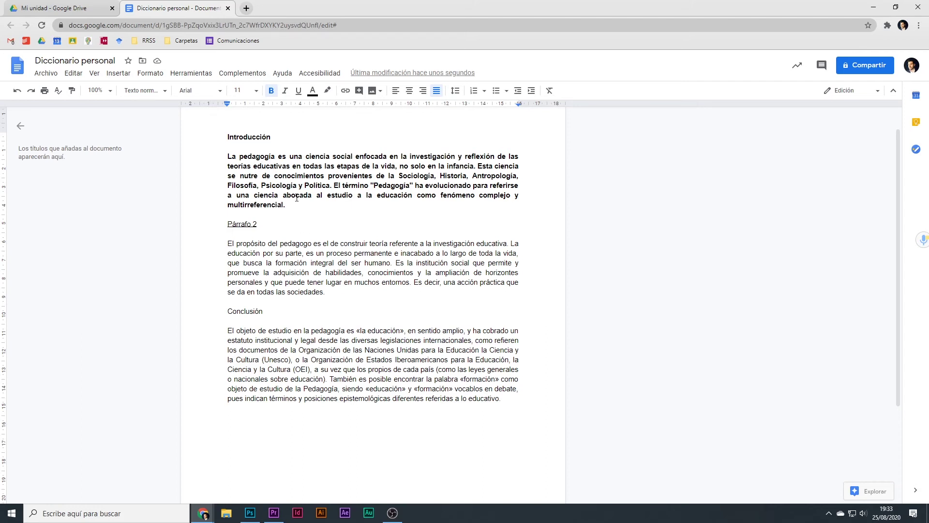
{"action": "left_click_drag", "start_coordinate": [290, 205], "coordinate": [226, 158]}
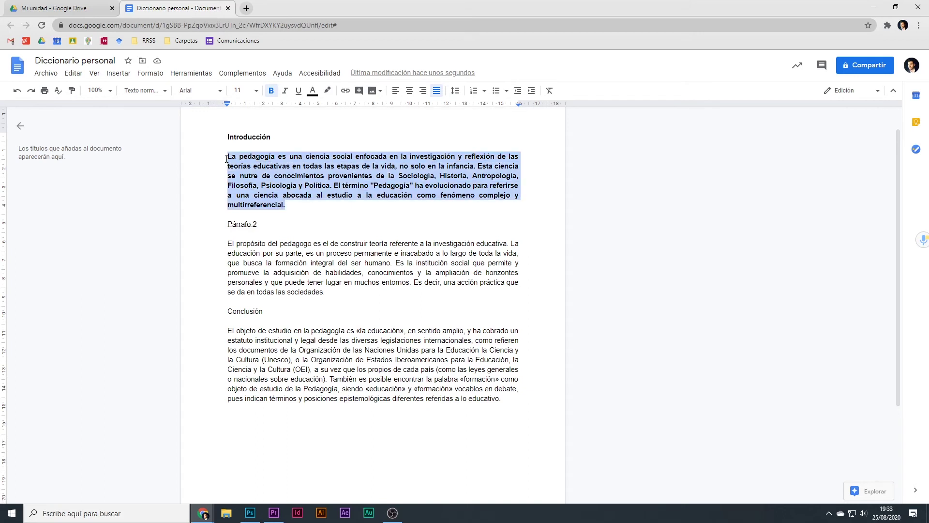
{"action": "left_click", "coordinate": [260, 173]}
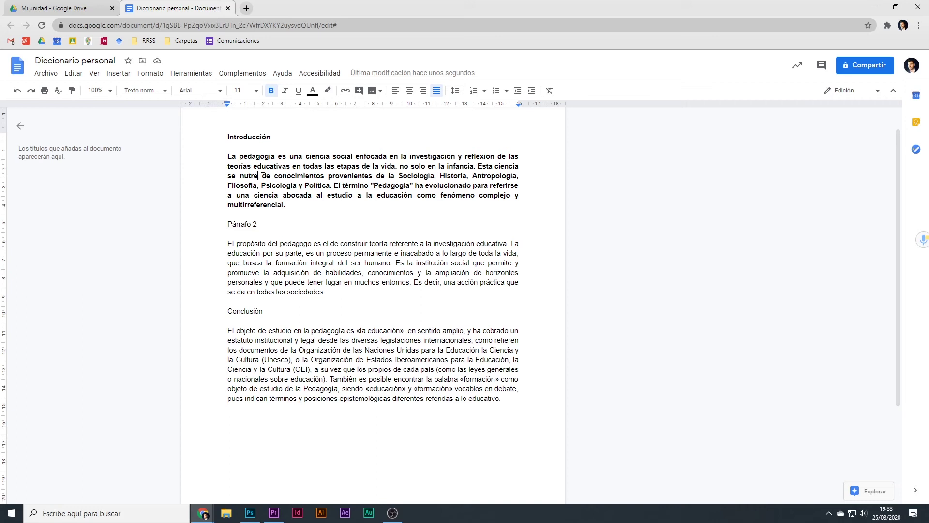
{"action": "left_click_drag", "start_coordinate": [286, 205], "coordinate": [217, 156]}
{"action": "left_click", "coordinate": [282, 174]}
{"action": "left_click_drag", "start_coordinate": [288, 201], "coordinate": [227, 157]}
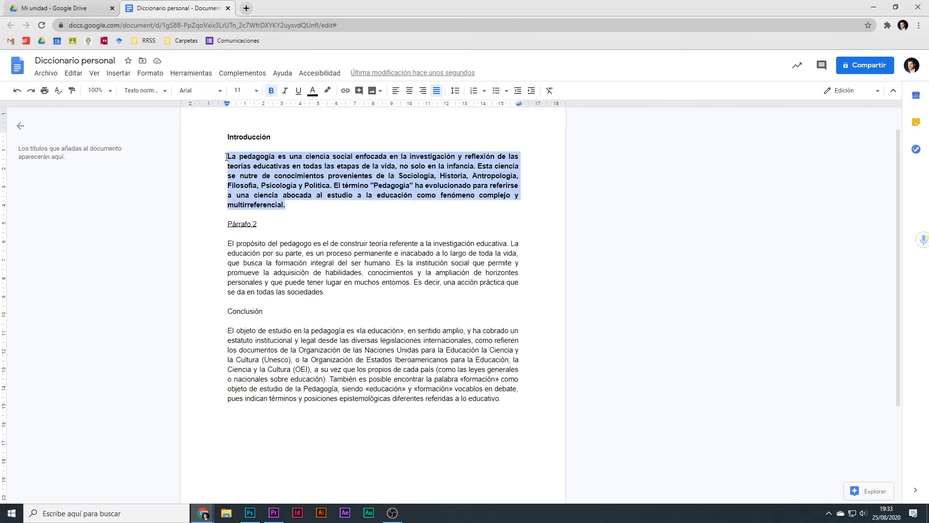
{"action": "left_click", "coordinate": [255, 158]}
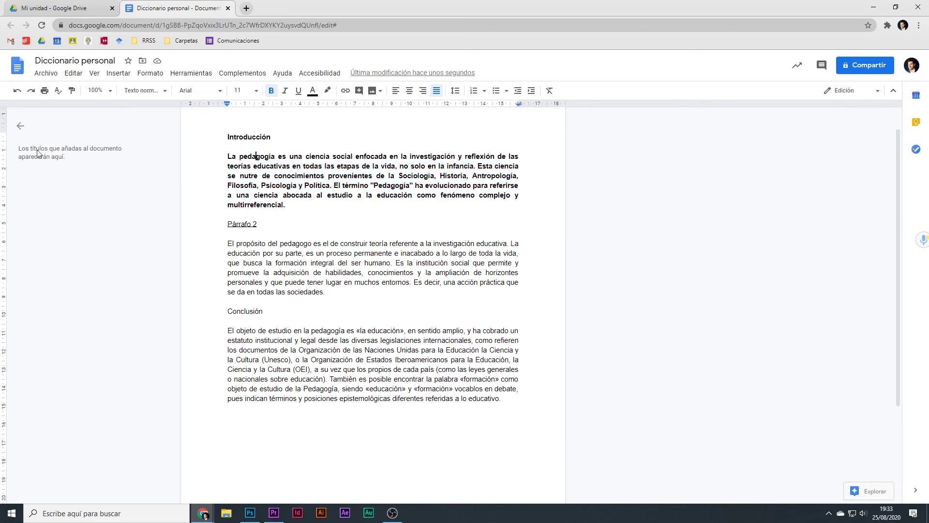
Undo the bold formatting of the entire paragraph under "Introducción", keeping only "Sociología" bold
{"action": "left_click_drag", "start_coordinate": [287, 204], "coordinate": [197, 153]}
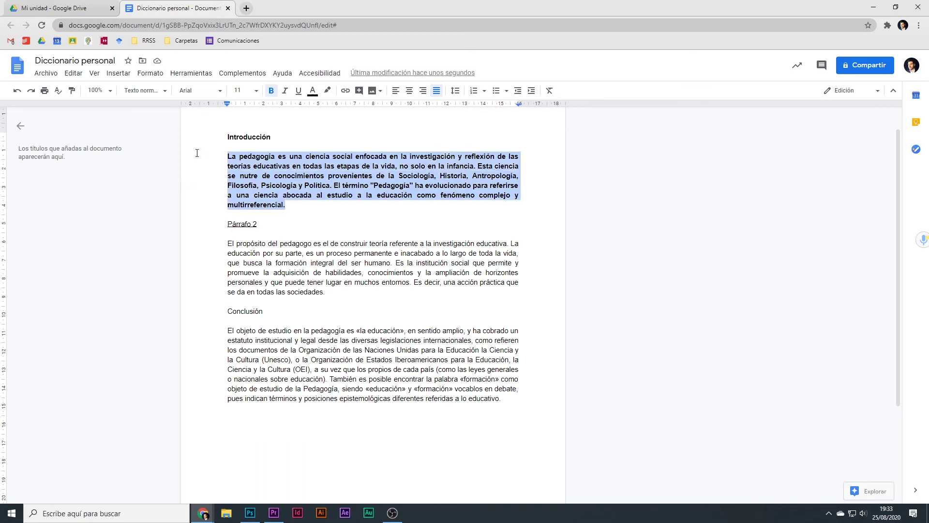
{"action": "key", "text": "ctrl+z"}
{"action": "left_click", "coordinate": [303, 176]}
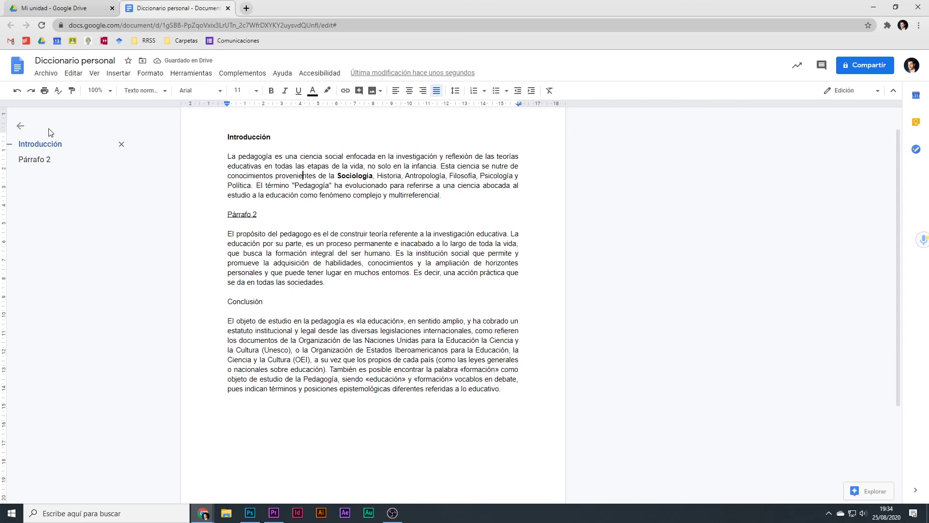
Make the "Conclusión" line bold so it is added to the document outline
{"action": "double_click", "coordinate": [245, 301]}
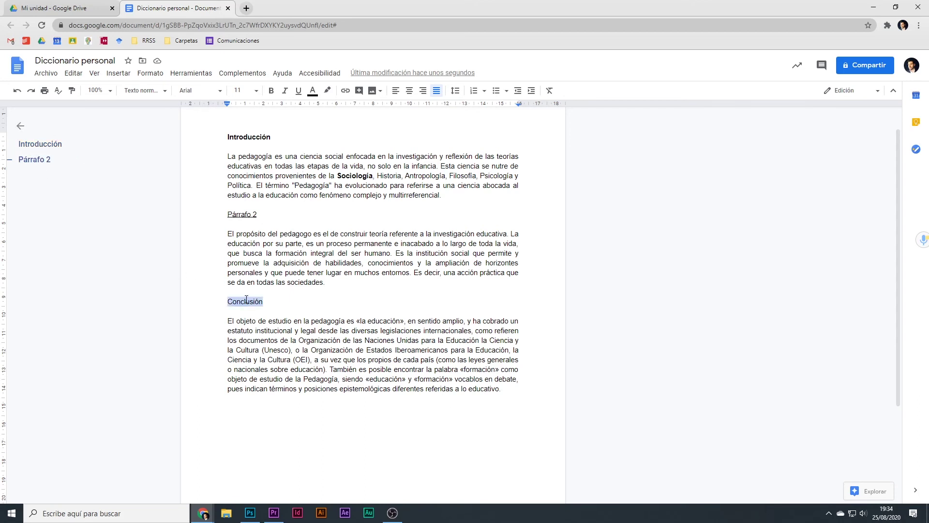
{"action": "left_click", "coordinate": [271, 90]}
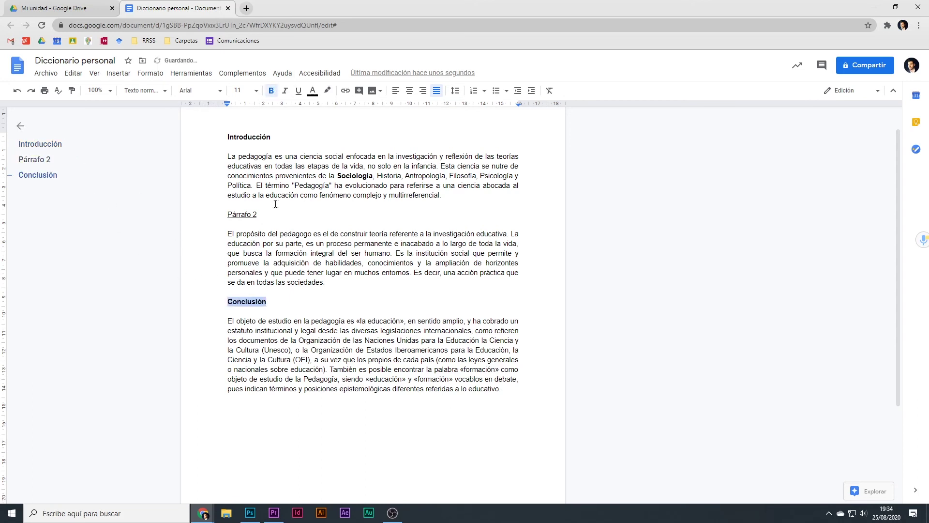
{"action": "left_click", "coordinate": [292, 204]}
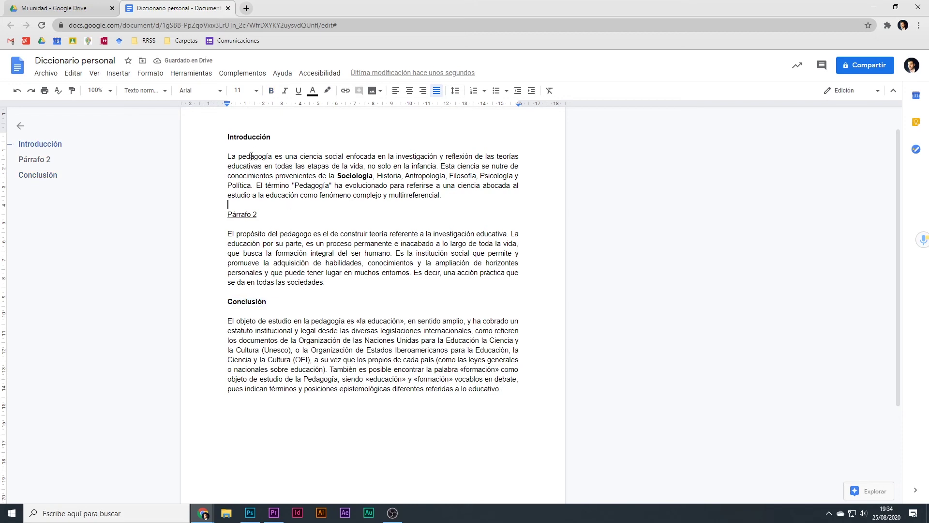
Remove the "Párrafo 2" entry from the document outline, leaving its underlined title in the text
{"action": "double_click", "coordinate": [248, 302]}
{"action": "left_click_drag", "start_coordinate": [272, 137], "coordinate": [231, 140]}
{"action": "left_click", "coordinate": [256, 217]}
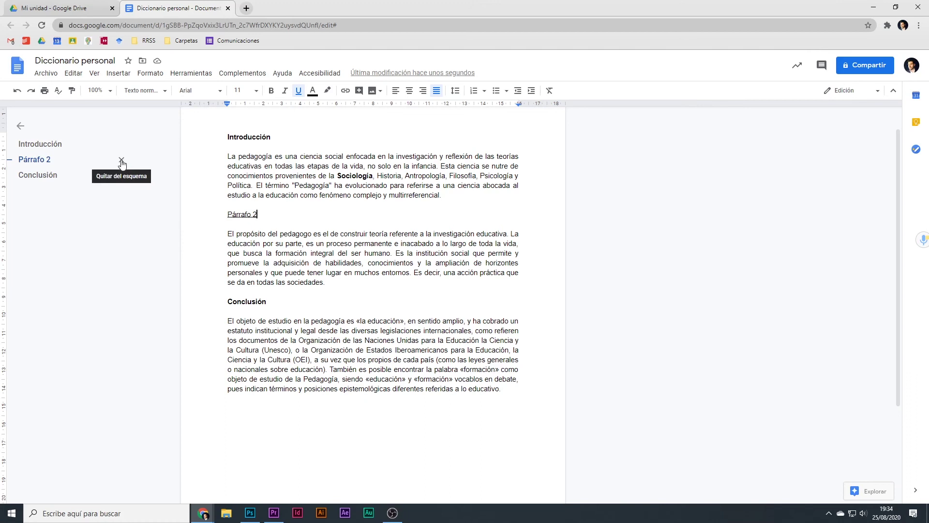
{"action": "left_click", "coordinate": [122, 161]}
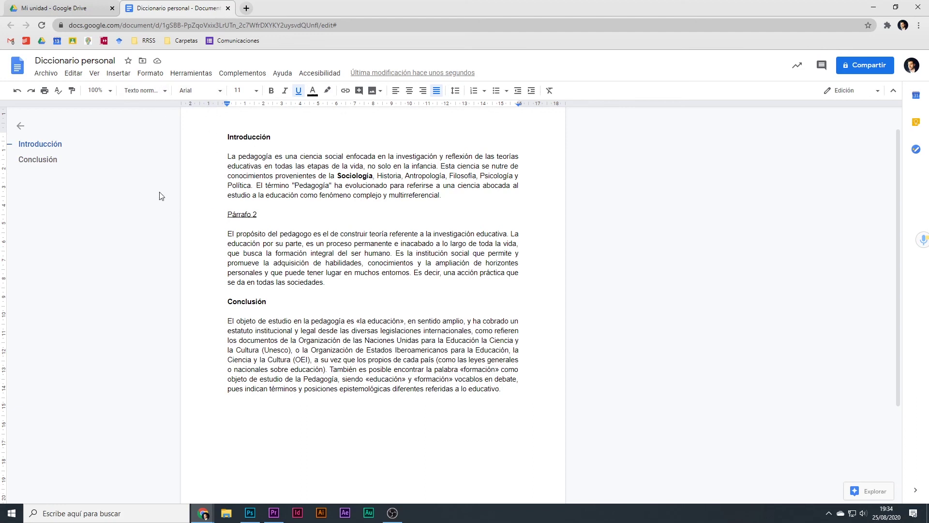
Insert a page break before the "Párrafo 2" title so that section starts on a new page
{"action": "scroll", "coordinate": [292, 230], "scroll_direction": "down", "scroll_amount": 1}
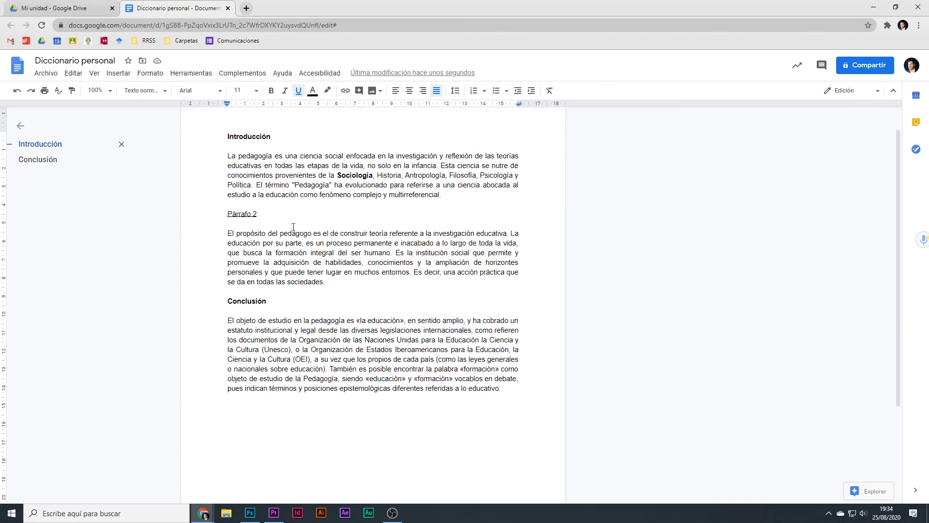
{"action": "key", "text": "ctrl+Return"}
Try a page break before the "Conclusión" title, check the outline across the pages, and remove the break again
{"action": "scroll", "coordinate": [240, 447], "scroll_direction": "down", "scroll_amount": 3}
{"action": "scroll", "coordinate": [240, 448], "scroll_direction": "down", "scroll_amount": 1}
{"action": "left_click", "coordinate": [228, 386]}
{"action": "key", "text": "ctrl+Return"}
{"action": "scroll", "coordinate": [239, 372], "scroll_direction": "up", "scroll_amount": 10}
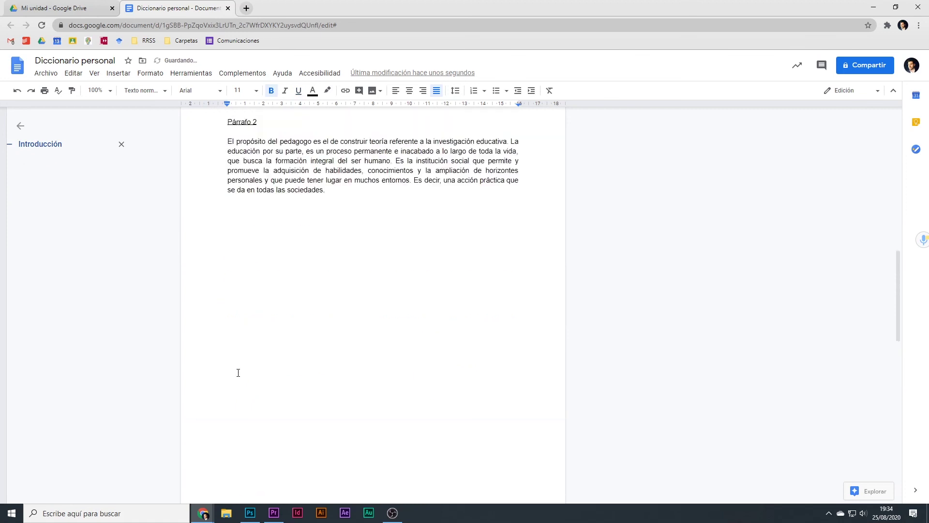
{"action": "scroll", "coordinate": [238, 372], "scroll_direction": "up", "scroll_amount": 3}
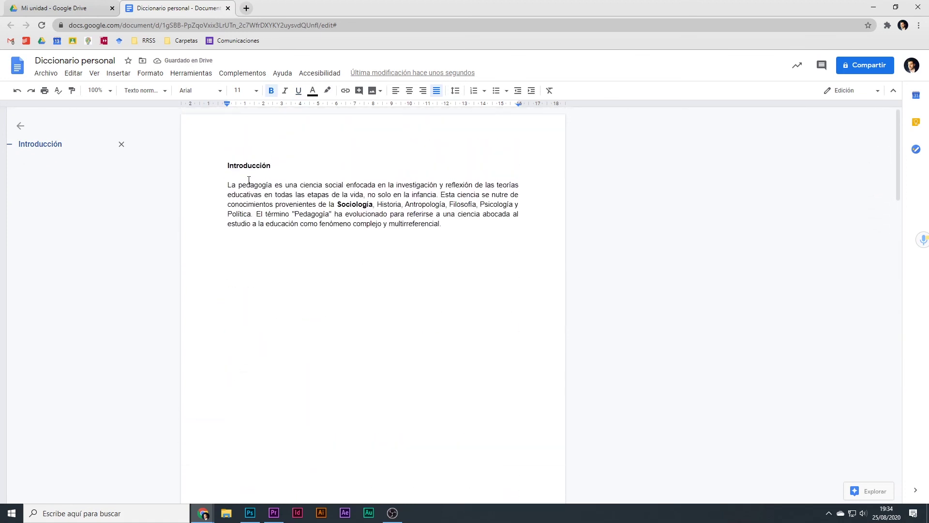
{"action": "scroll", "coordinate": [276, 266], "scroll_direction": "down", "scroll_amount": 12}
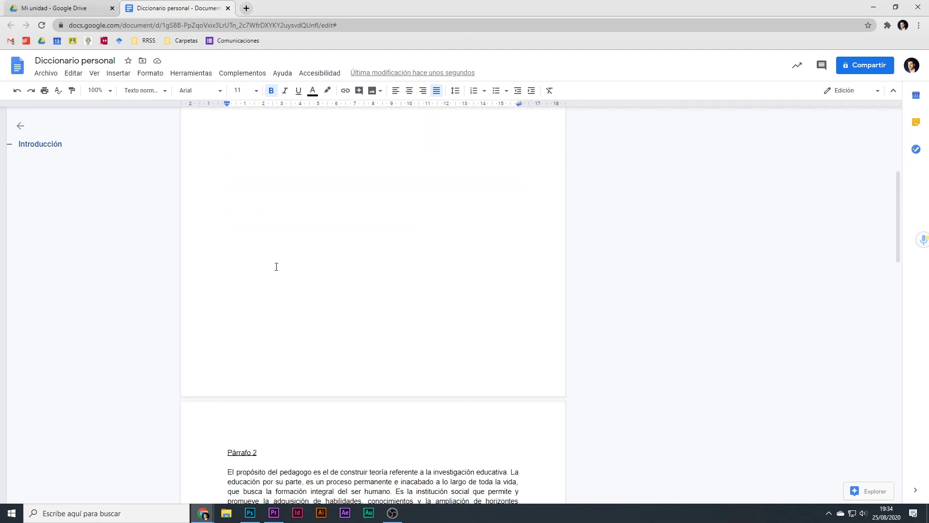
{"action": "scroll", "coordinate": [258, 326], "scroll_direction": "down", "scroll_amount": 5}
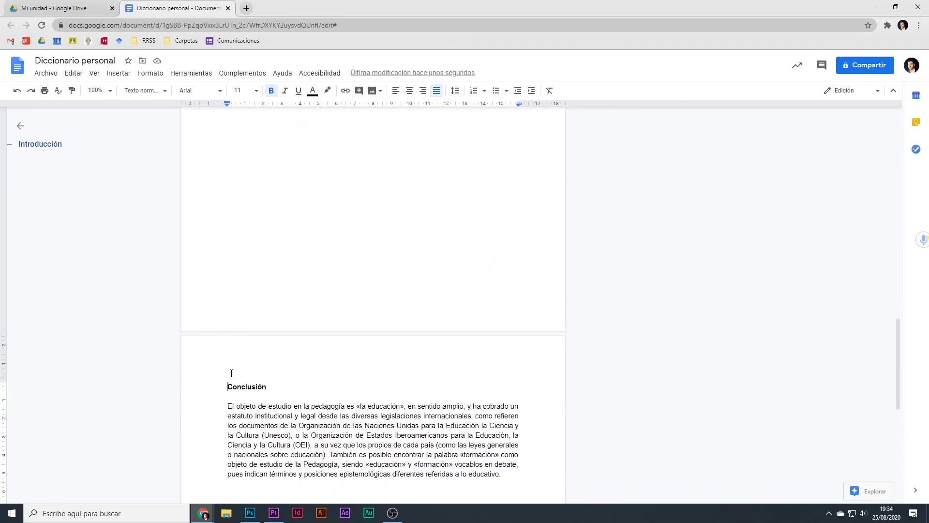
{"action": "key", "text": "BackSpace"}
Go to the "Introducción" section and to the "Conclusión" section through their outline entries
{"action": "scroll", "coordinate": [203, 339], "scroll_direction": "up", "scroll_amount": 2}
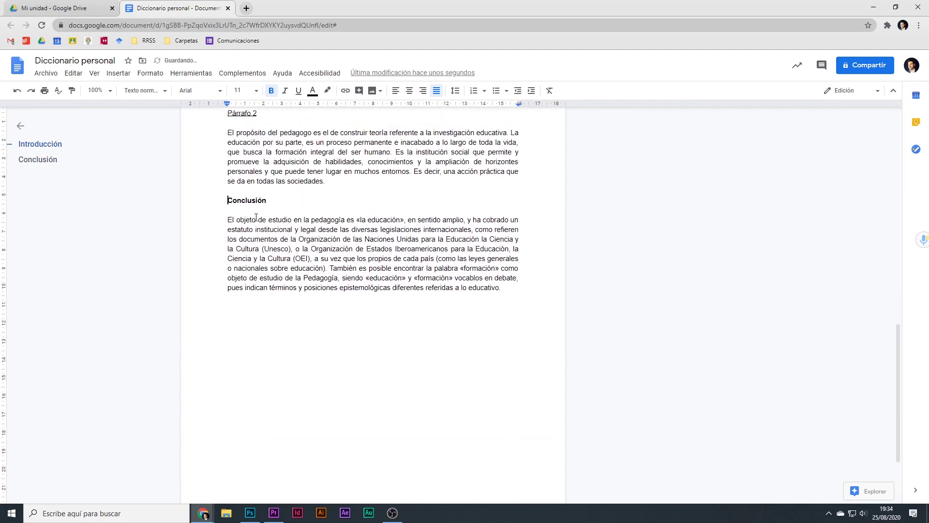
{"action": "left_click", "coordinate": [8, 148]}
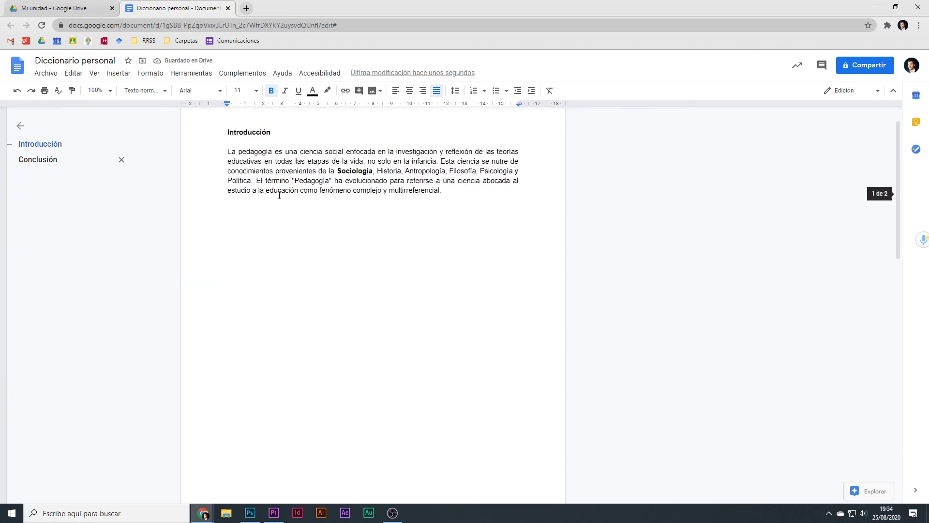
{"action": "left_click", "coordinate": [22, 160]}
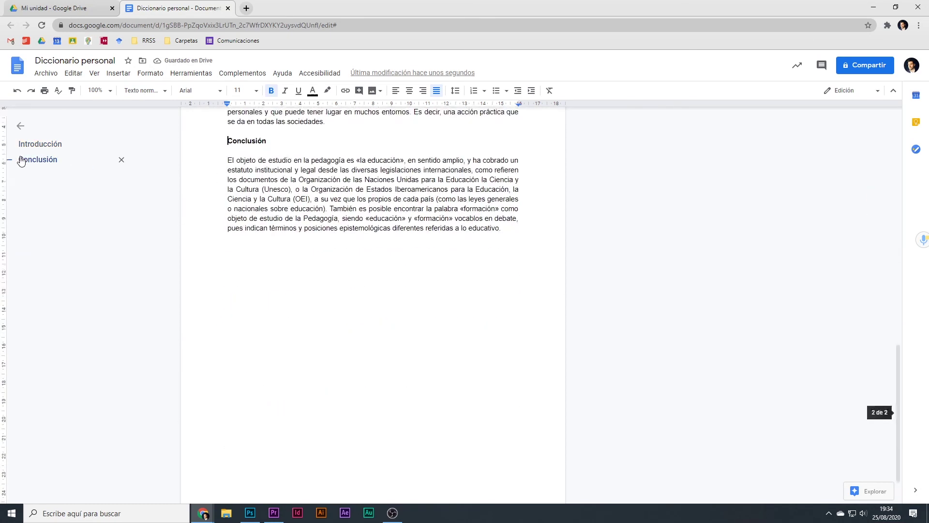